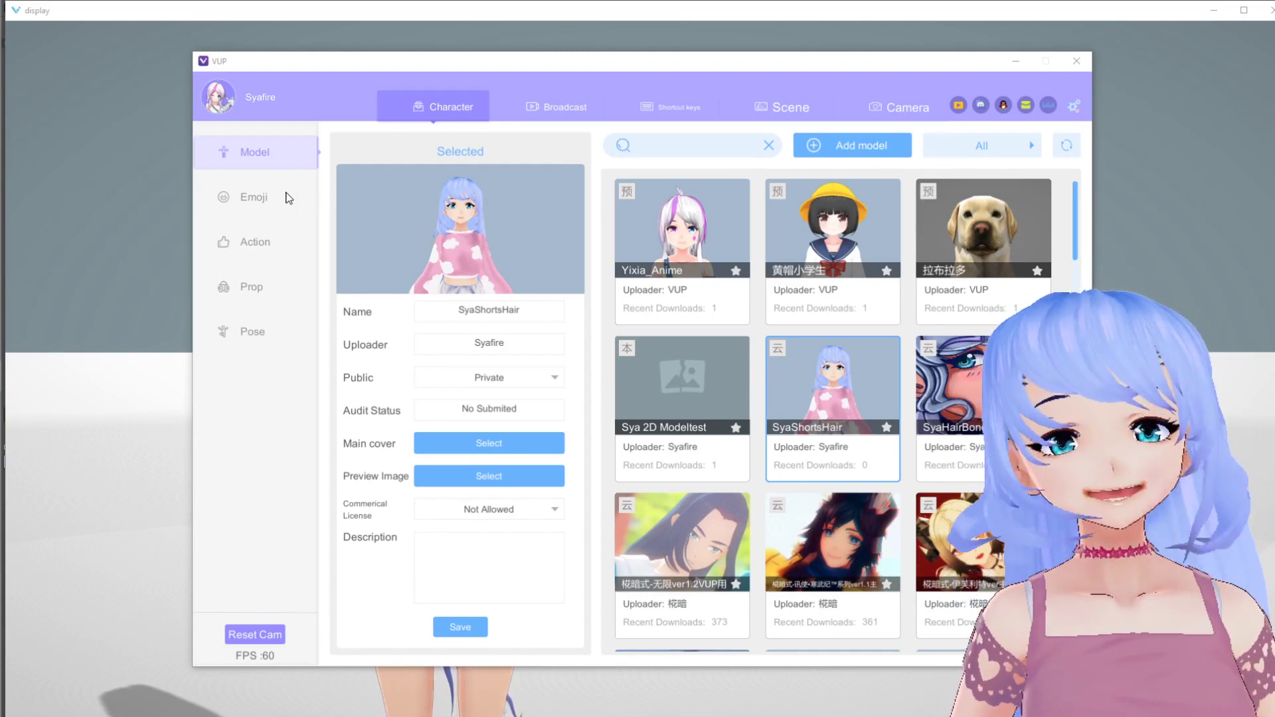
# - Open the character's pose library and try the Test and Reset poses on the model in the display window
pyautogui.click(260, 335)
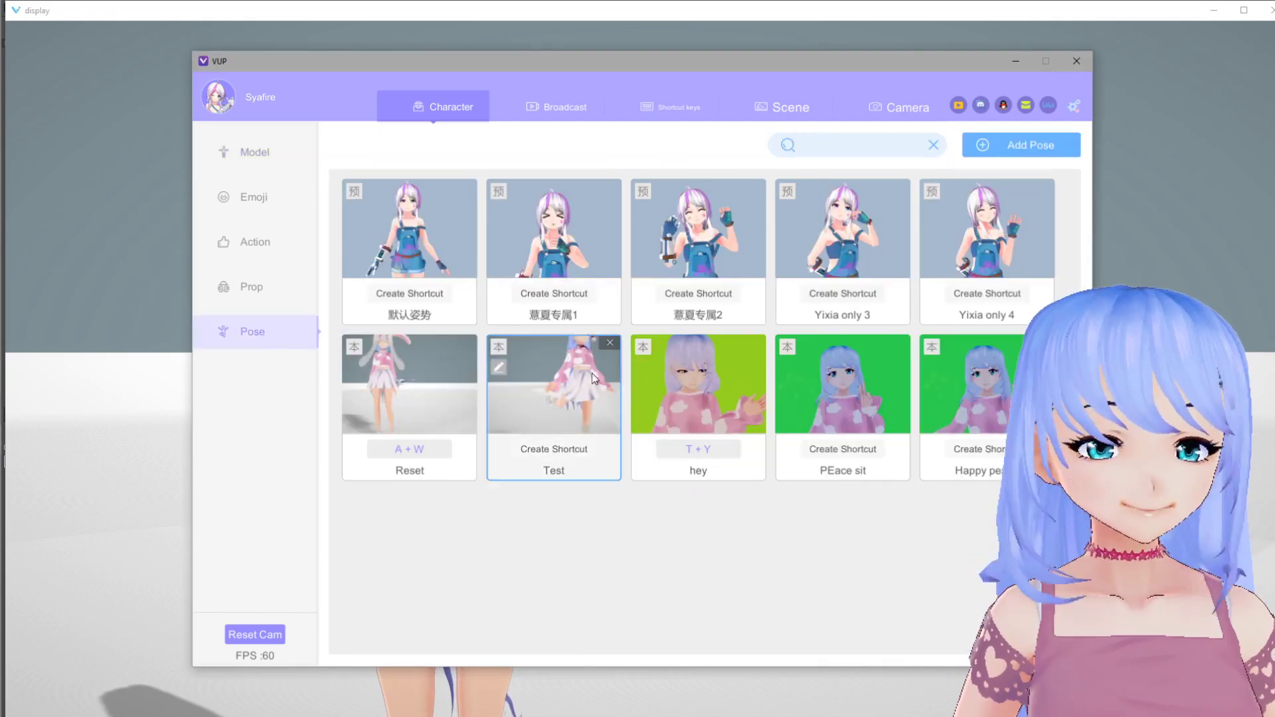
pyautogui.click(592, 373)
pyautogui.moveTo(588, 65); pyautogui.dragTo(1024, 71)
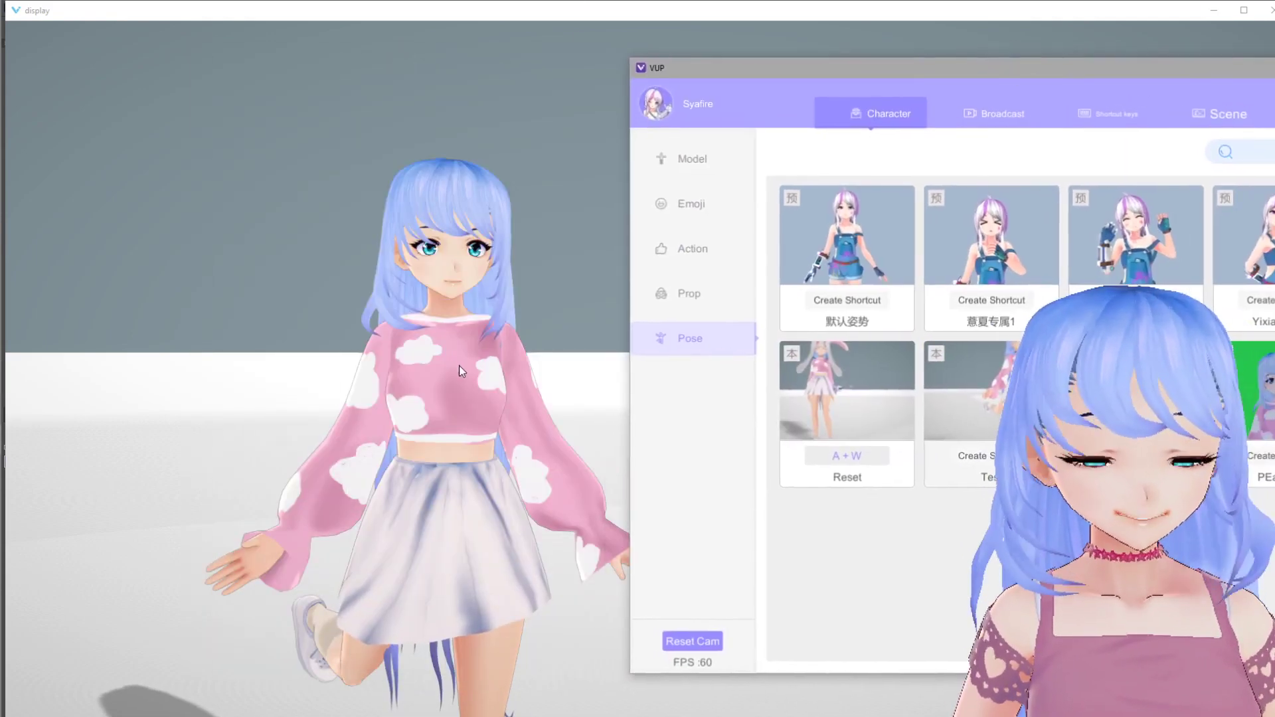
pyautogui.click(876, 389)
pyautogui.click(933, 385)
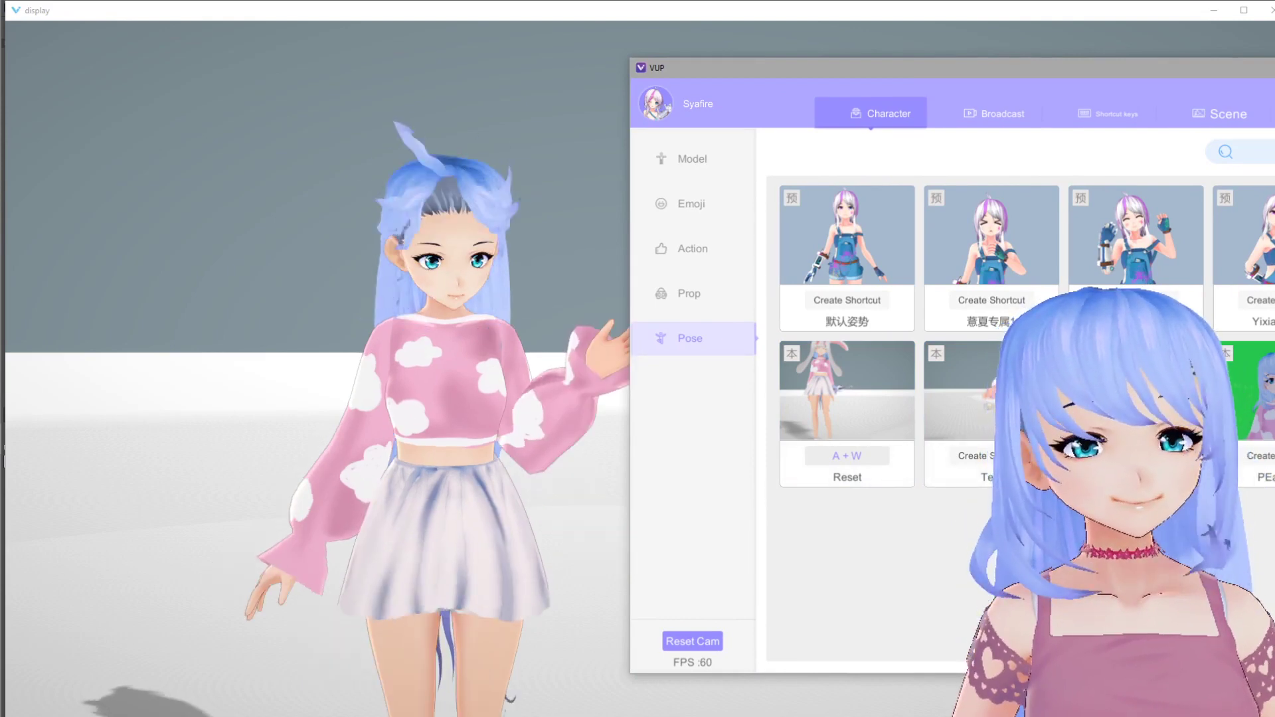
pyautogui.click(388, 402)
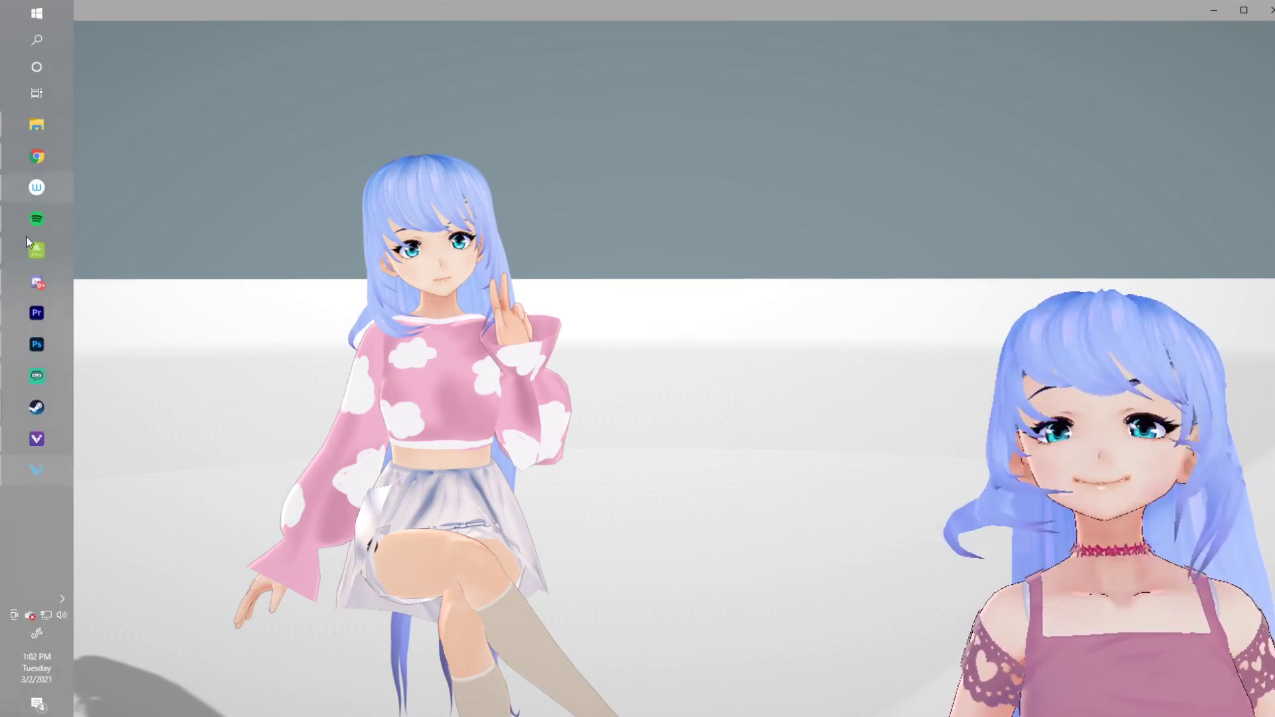
# - Return to the VUP control window and apply a winking expression to the character from the emoji library
pyautogui.click(31, 439)
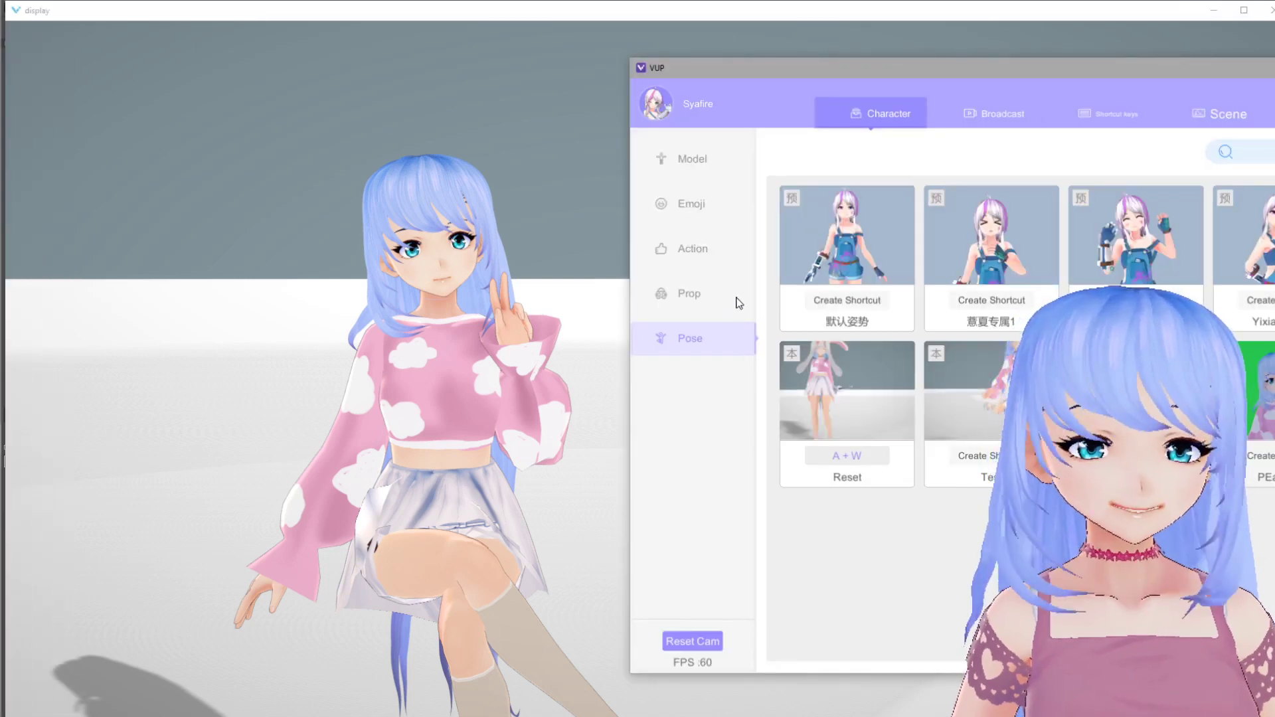
pyautogui.click(694, 203)
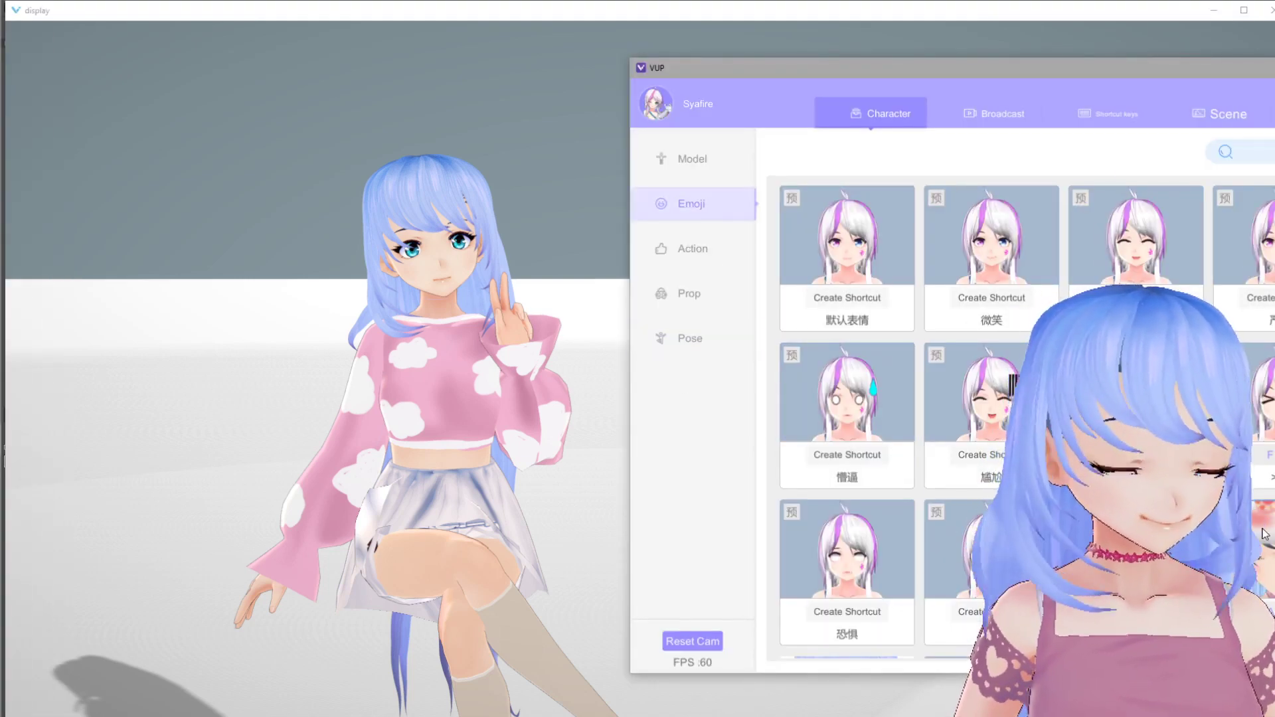
pyautogui.moveTo(1029, 67); pyautogui.dragTo(954, 44)
pyautogui.scroll(-3, 864, 399)
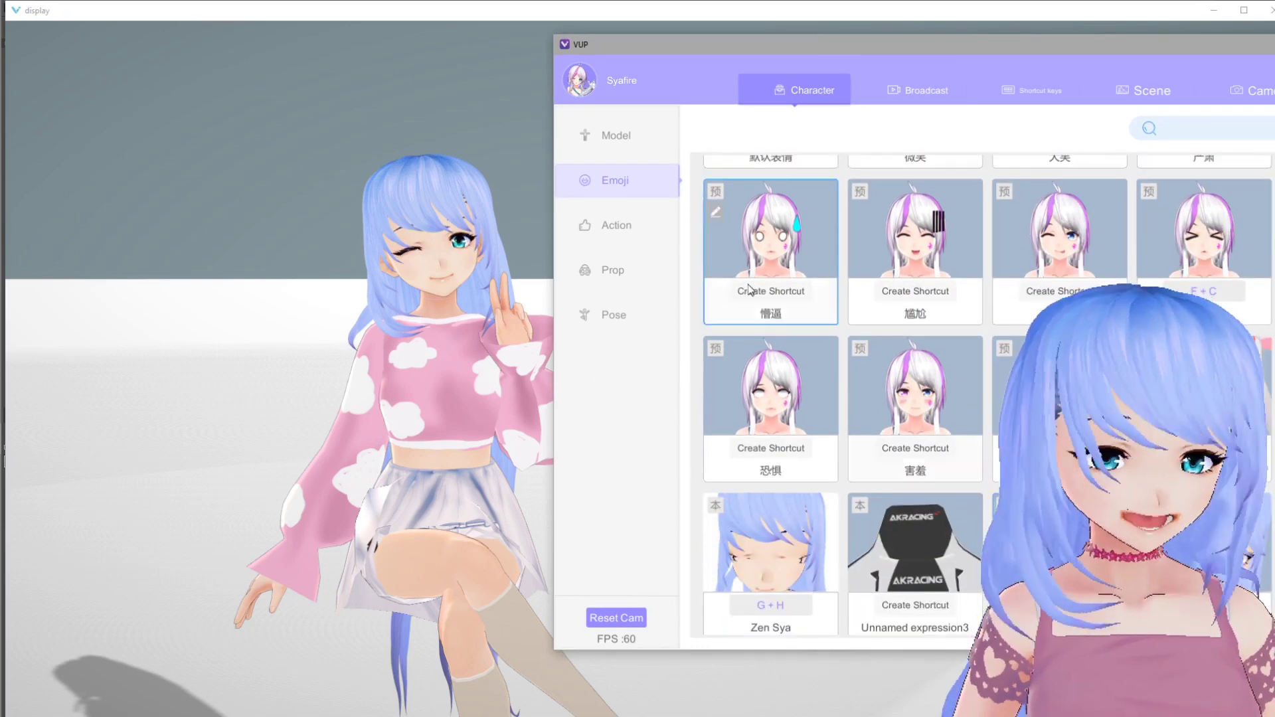
pyautogui.moveTo(754, 43); pyautogui.dragTo(853, 55)
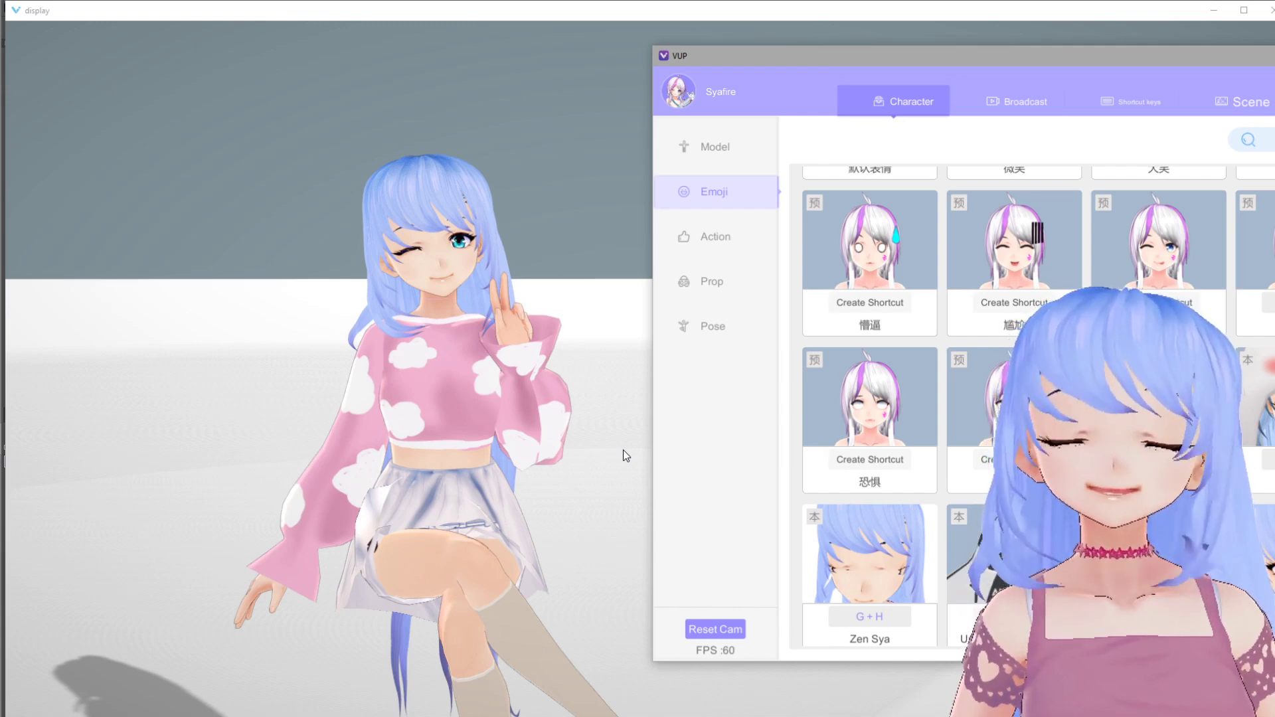
pyautogui.moveTo(811, 230)
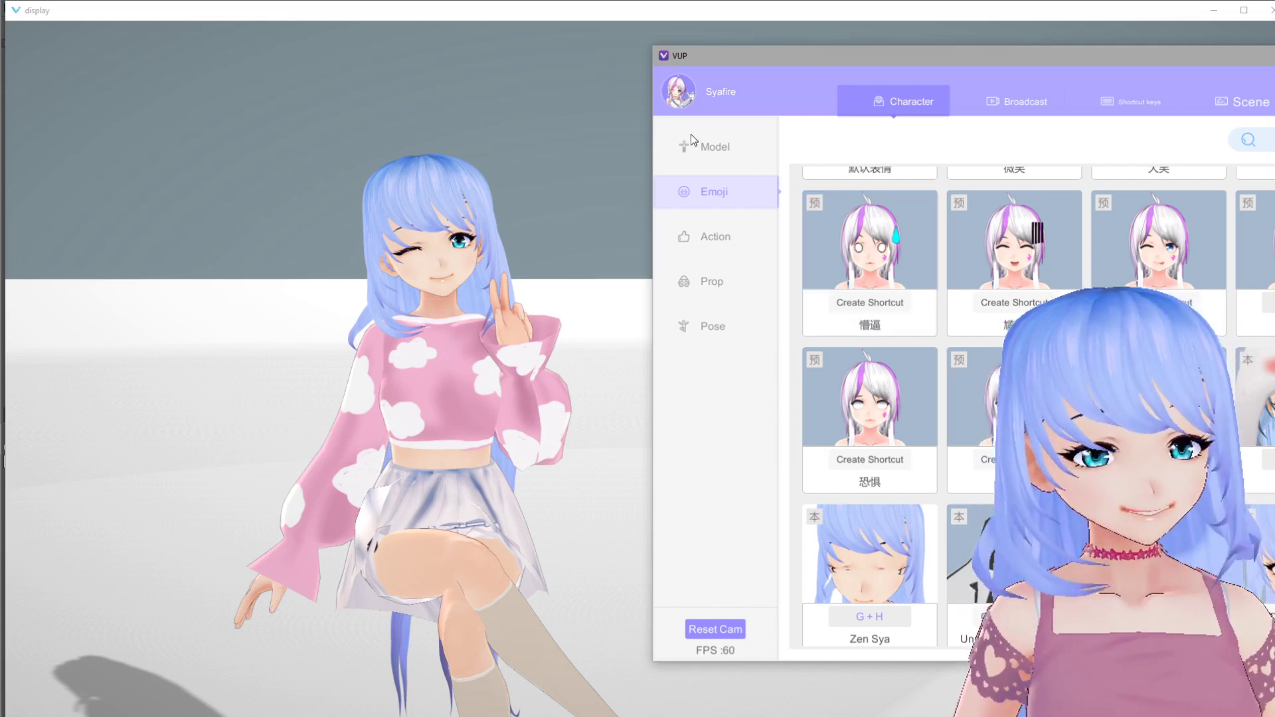
# - Open the character's action library and play the 打招呼 action on the model
pyautogui.moveTo(751, 54); pyautogui.dragTo(596, 44)
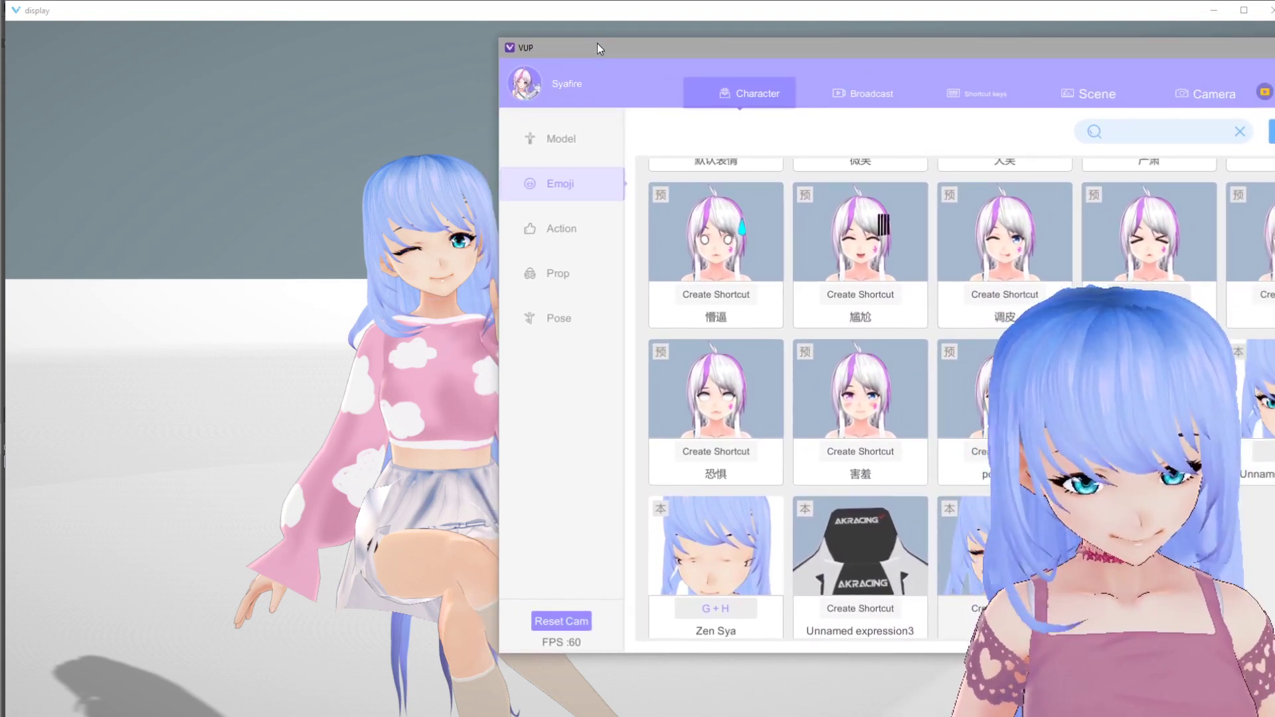
pyautogui.click(562, 228)
pyautogui.scroll(-3, 894, 349)
pyautogui.click(877, 373)
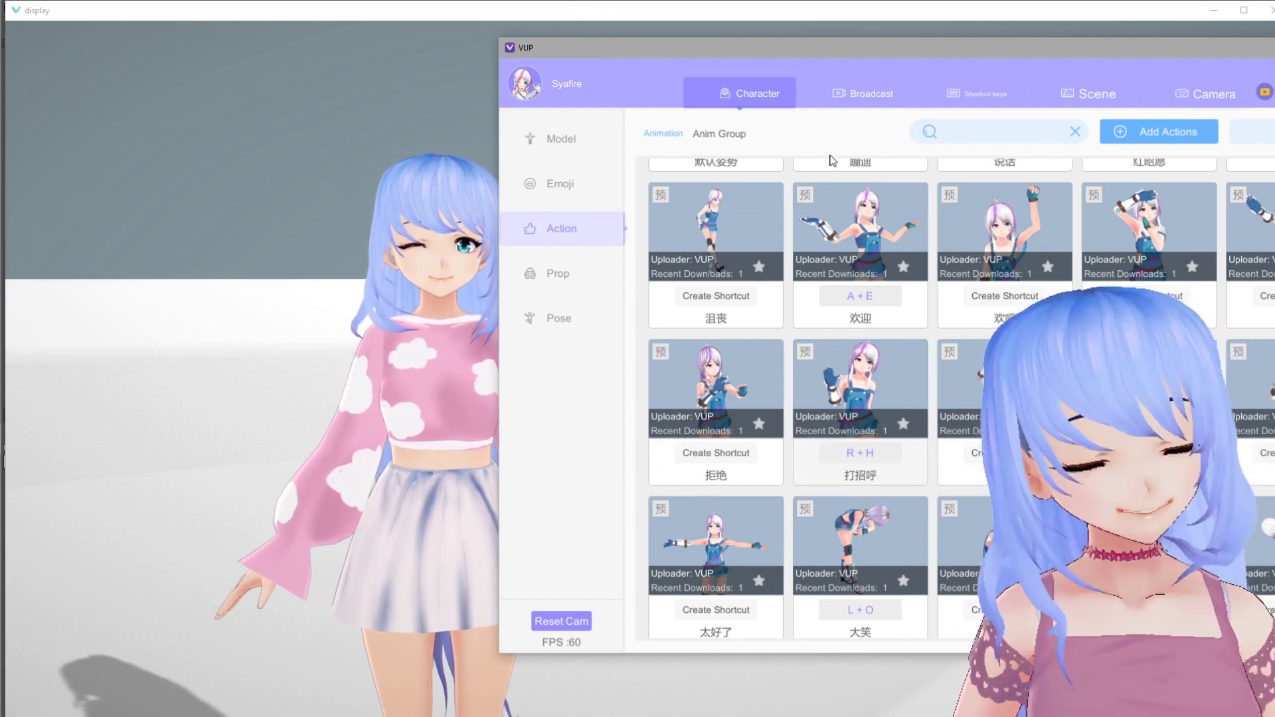
# - Switch the background from the pure color scene to the Anime room scene and frame the character in the display window
pyautogui.click(1092, 94)
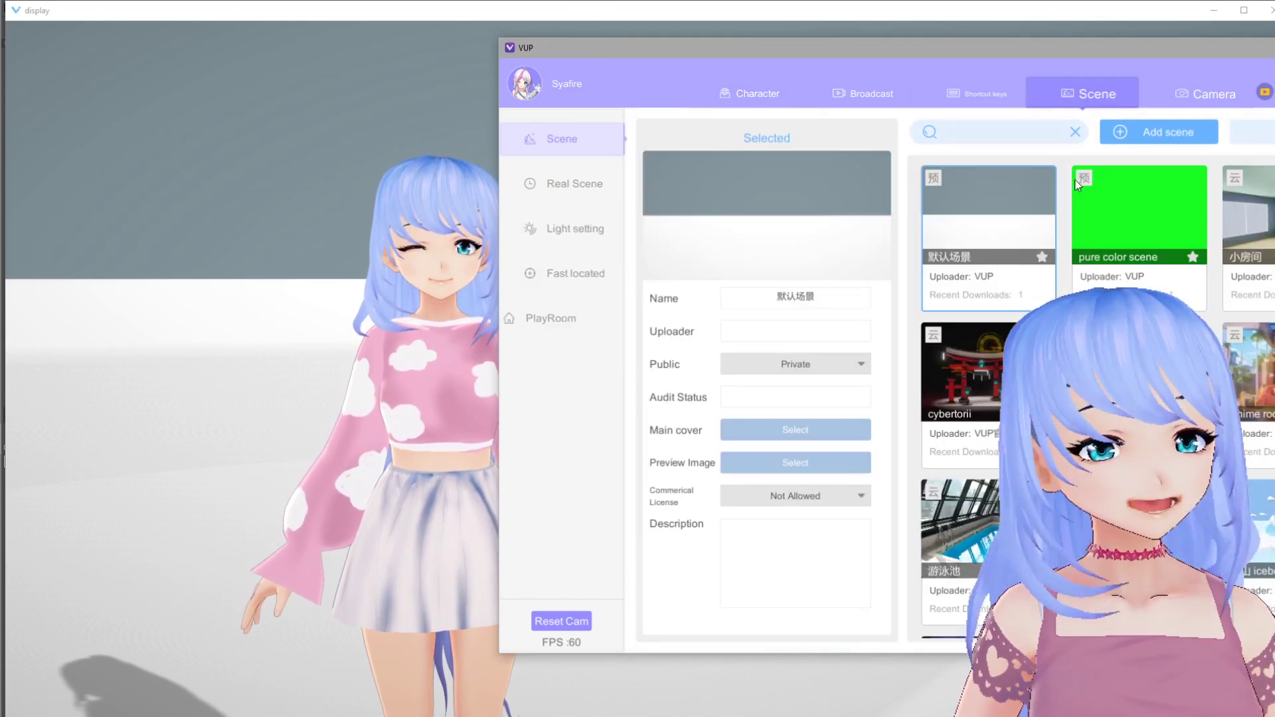
pyautogui.click(1137, 222)
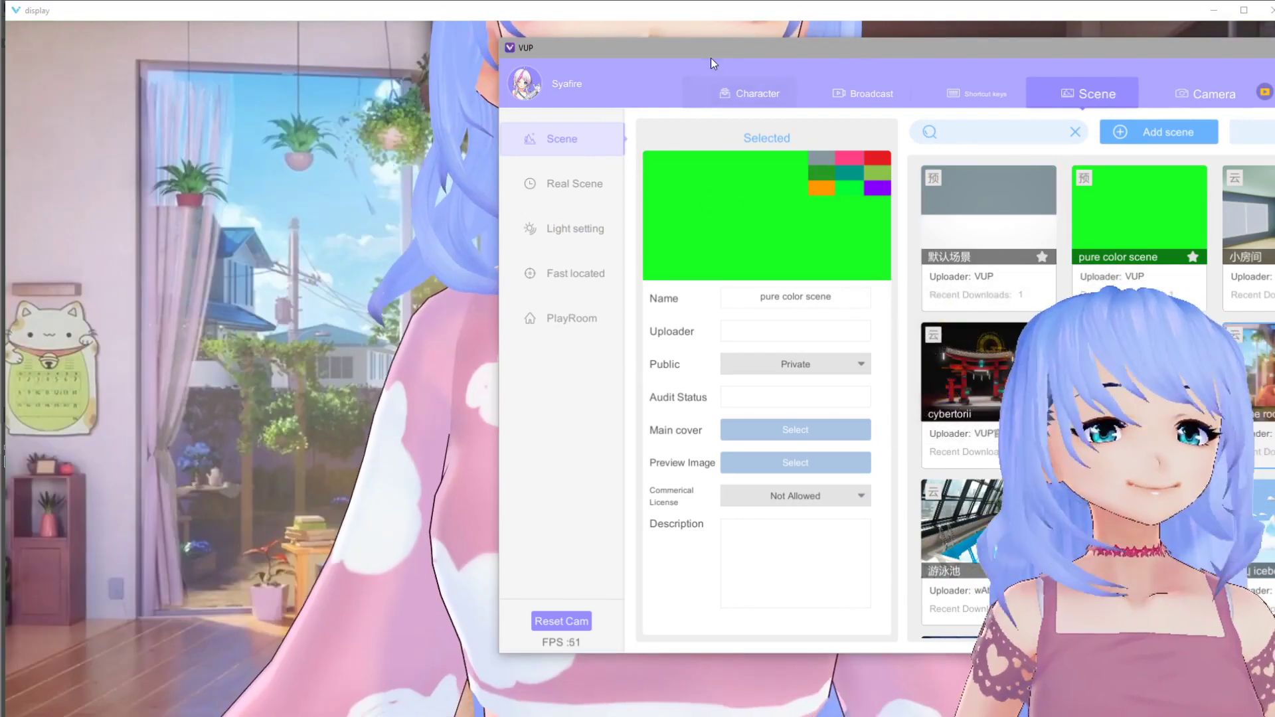
pyautogui.moveTo(712, 63); pyautogui.dragTo(1002, 106)
pyautogui.click(649, 279)
pyautogui.scroll(-3, 648, 279)
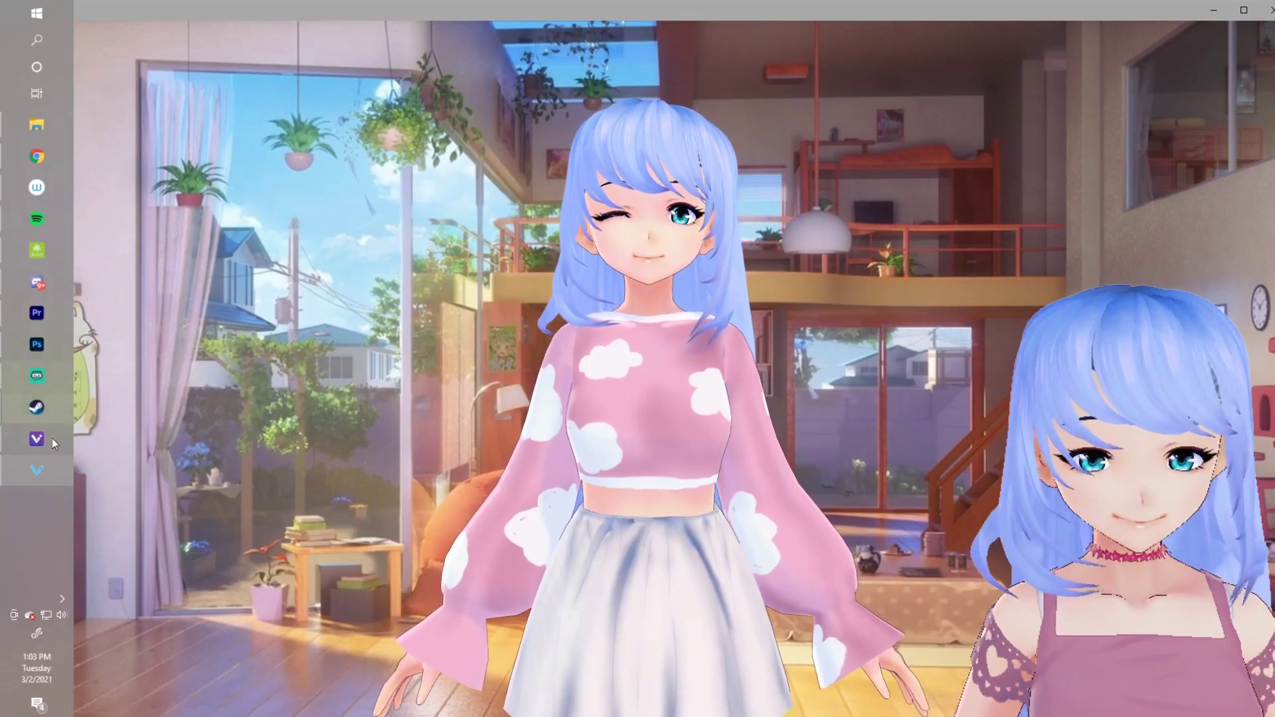
# - Bring back the VUP control window and view the scene's light adjustment and color grading settings
pyautogui.click(51, 438)
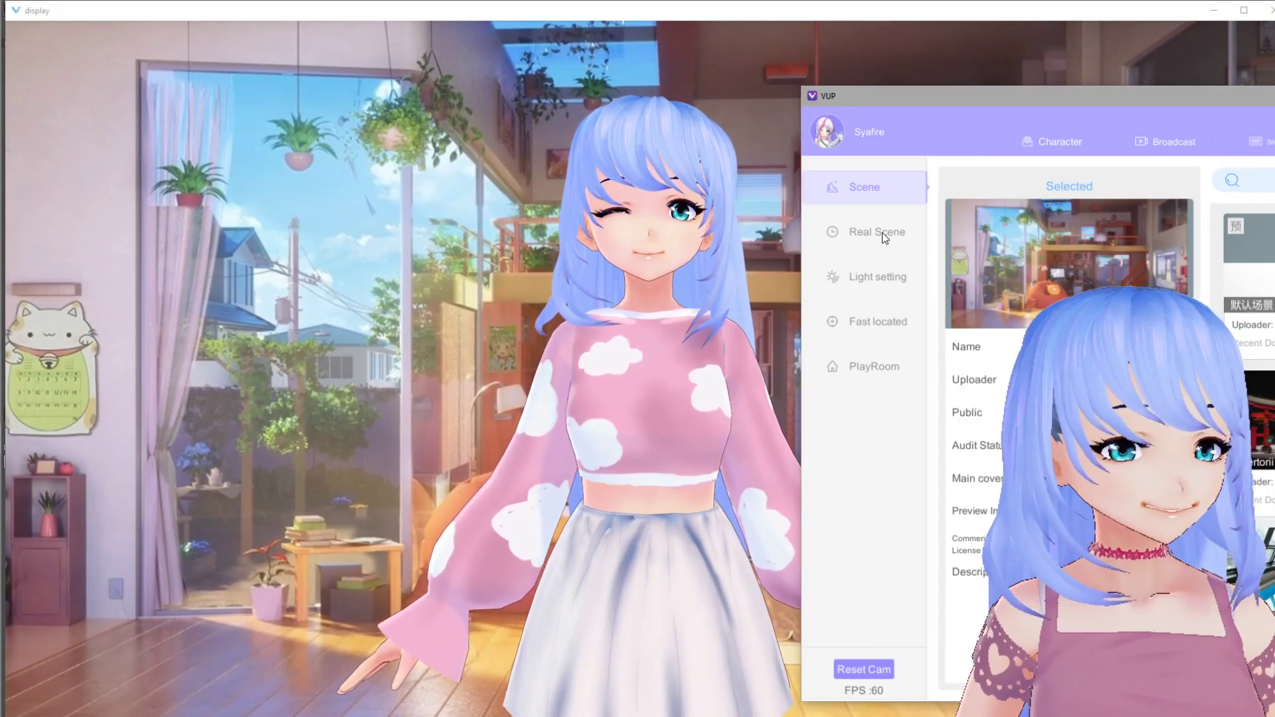
pyautogui.click(877, 277)
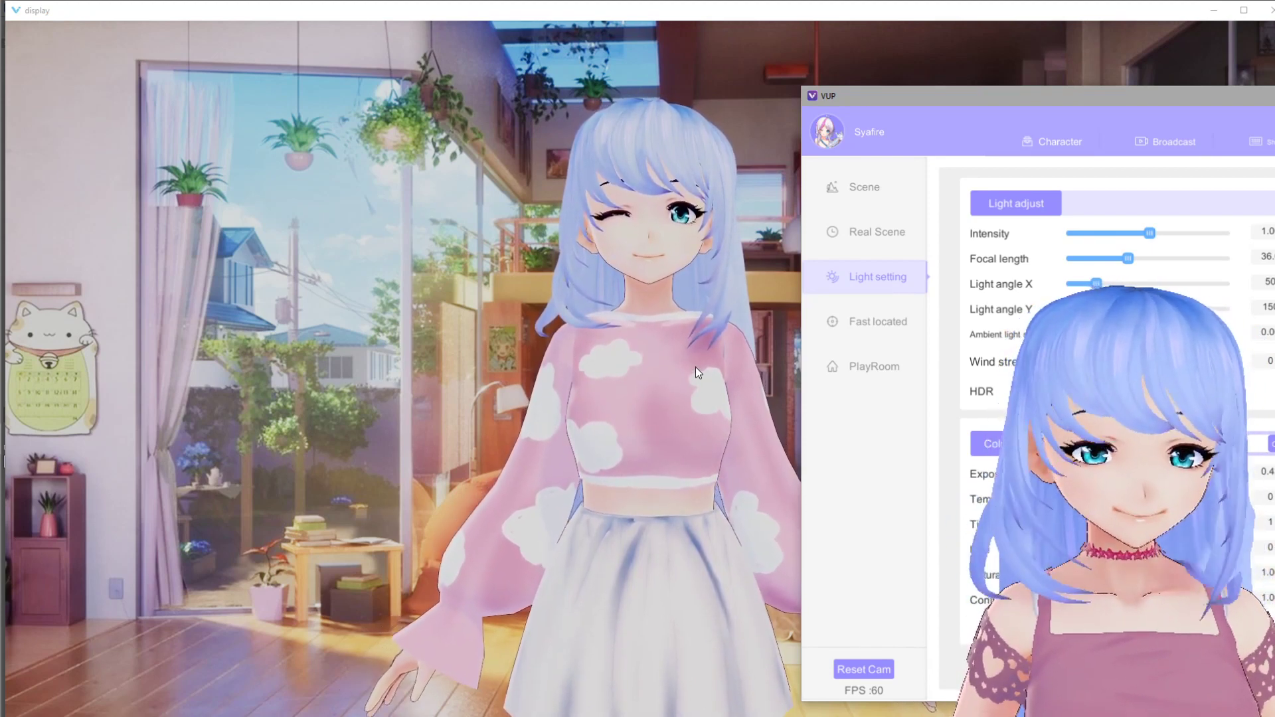
pyautogui.moveTo(943, 97); pyautogui.dragTo(634, 94)
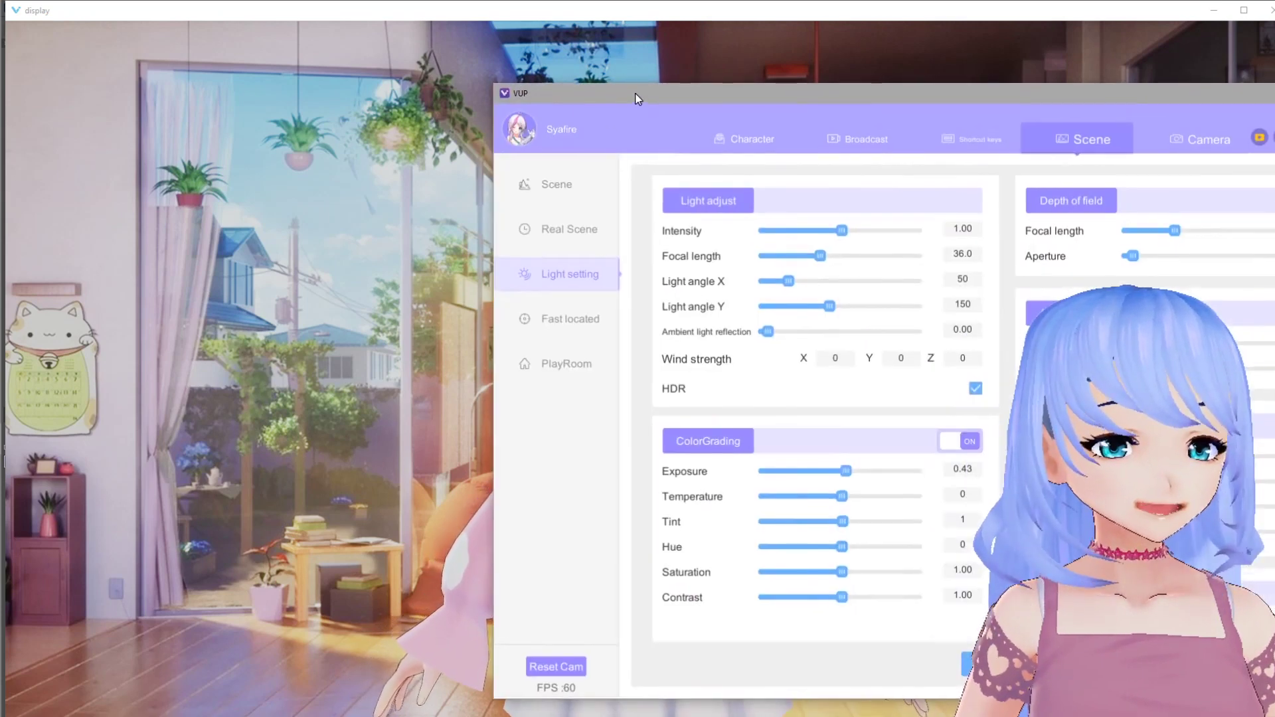
# - View the available camera presets, keeping the character visible beside the control window
pyautogui.click(1198, 138)
pyautogui.moveTo(875, 102); pyautogui.dragTo(1124, 111)
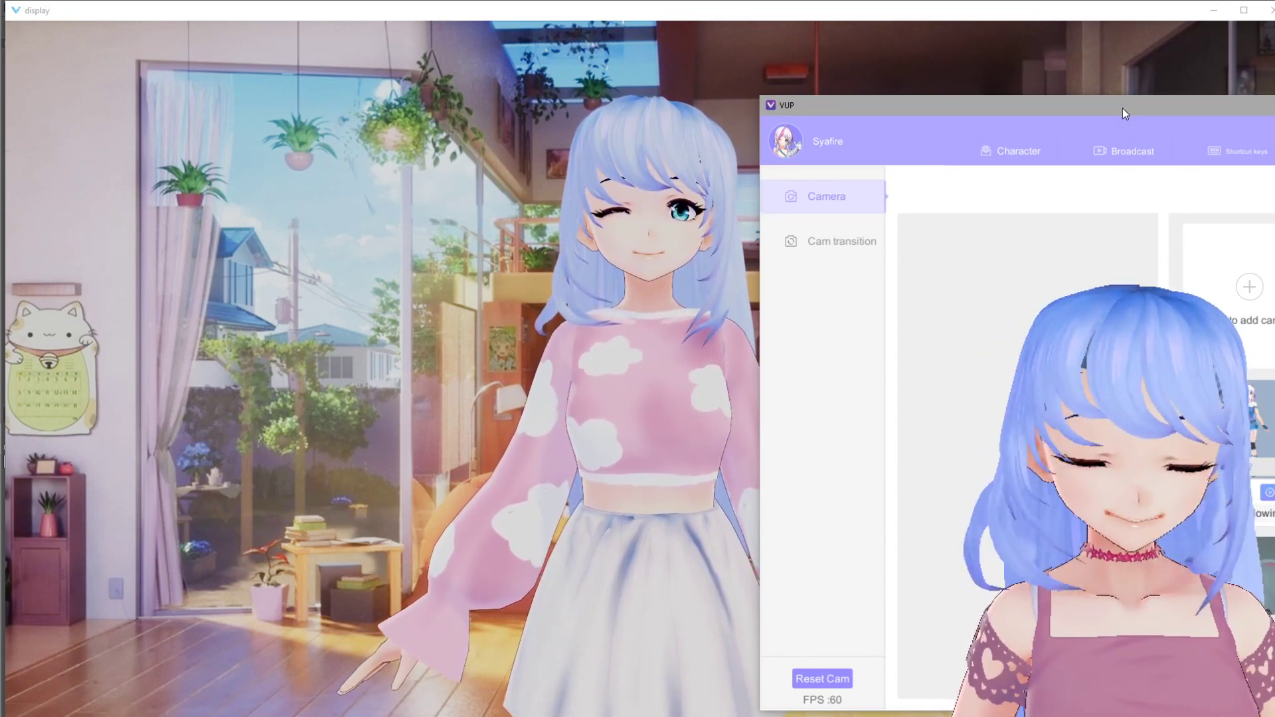
pyautogui.moveTo(1123, 109); pyautogui.dragTo(706, 76)
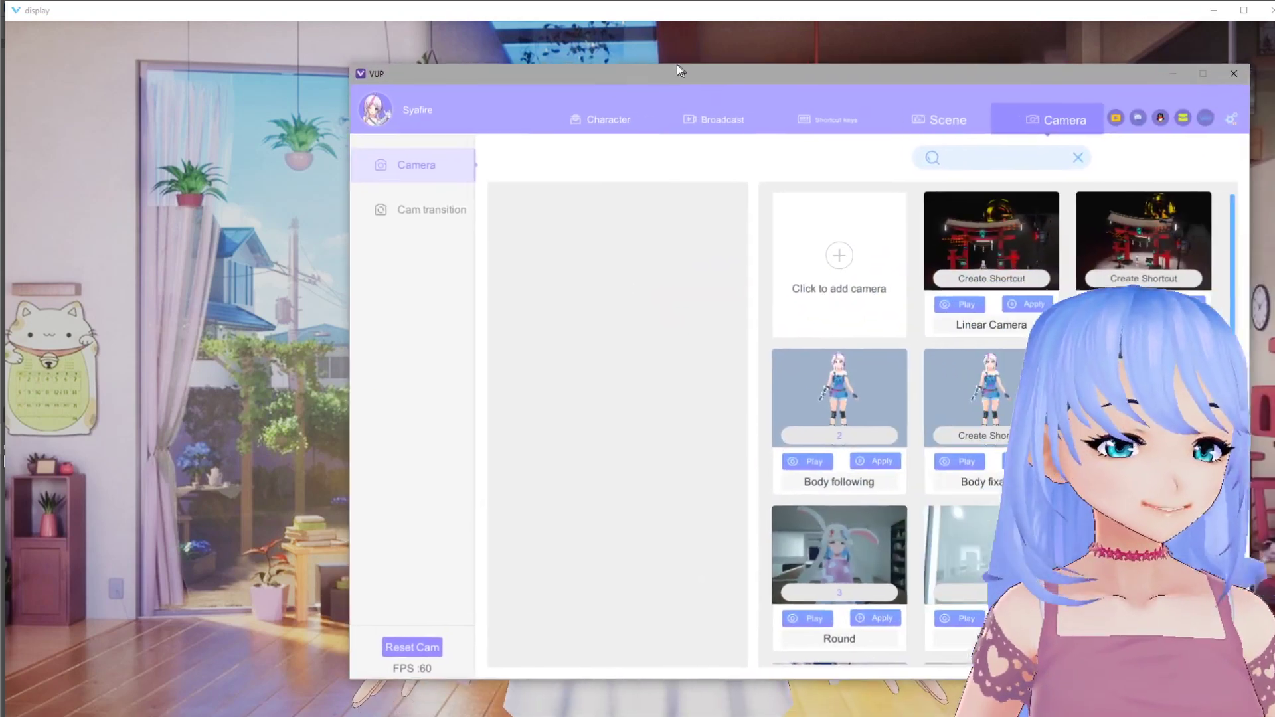
# - Return to the scene library and browse the other available backgrounds
pyautogui.click(948, 117)
pyautogui.click(406, 164)
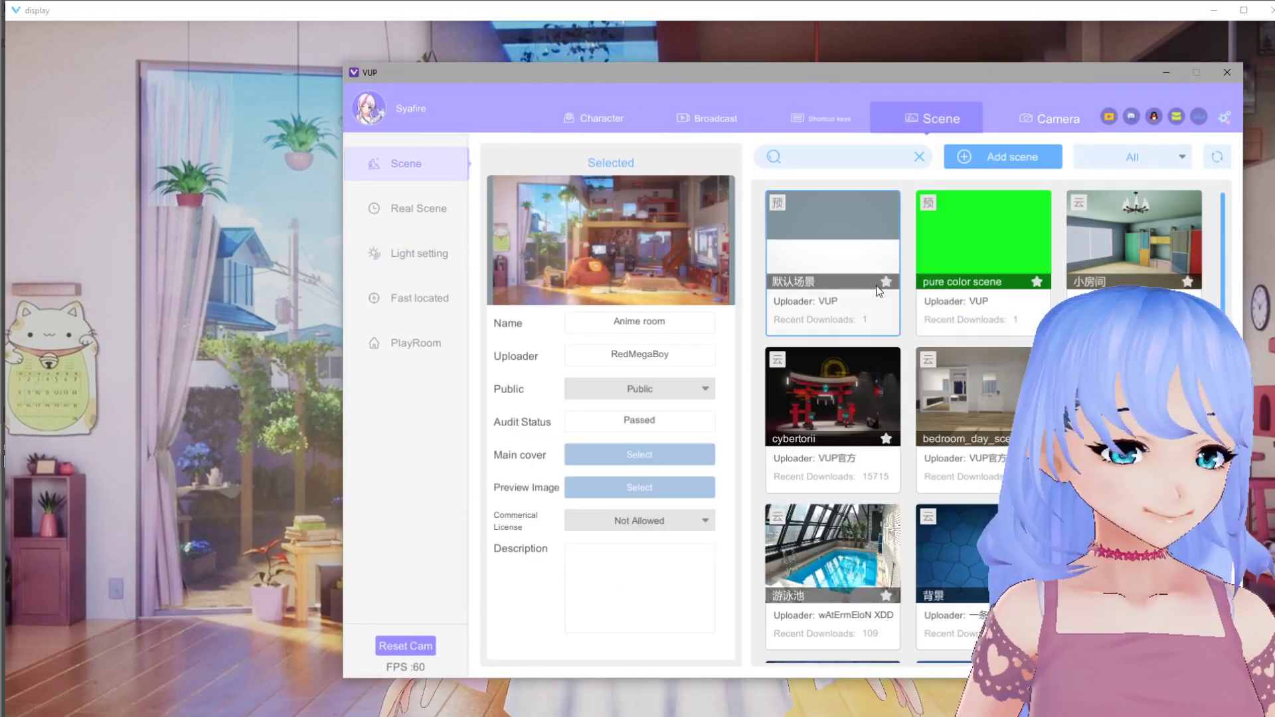
pyautogui.scroll(-10, 983, 425)
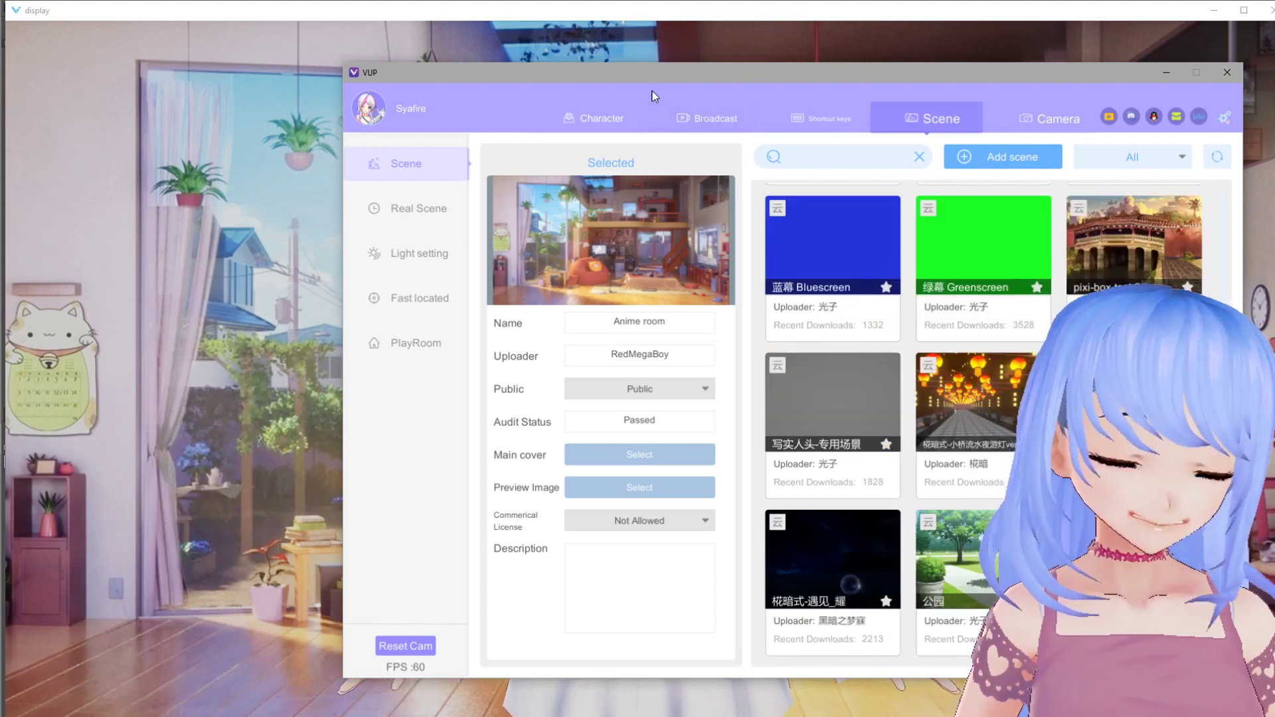
pyautogui.moveTo(652, 96); pyautogui.dragTo(1057, 114)
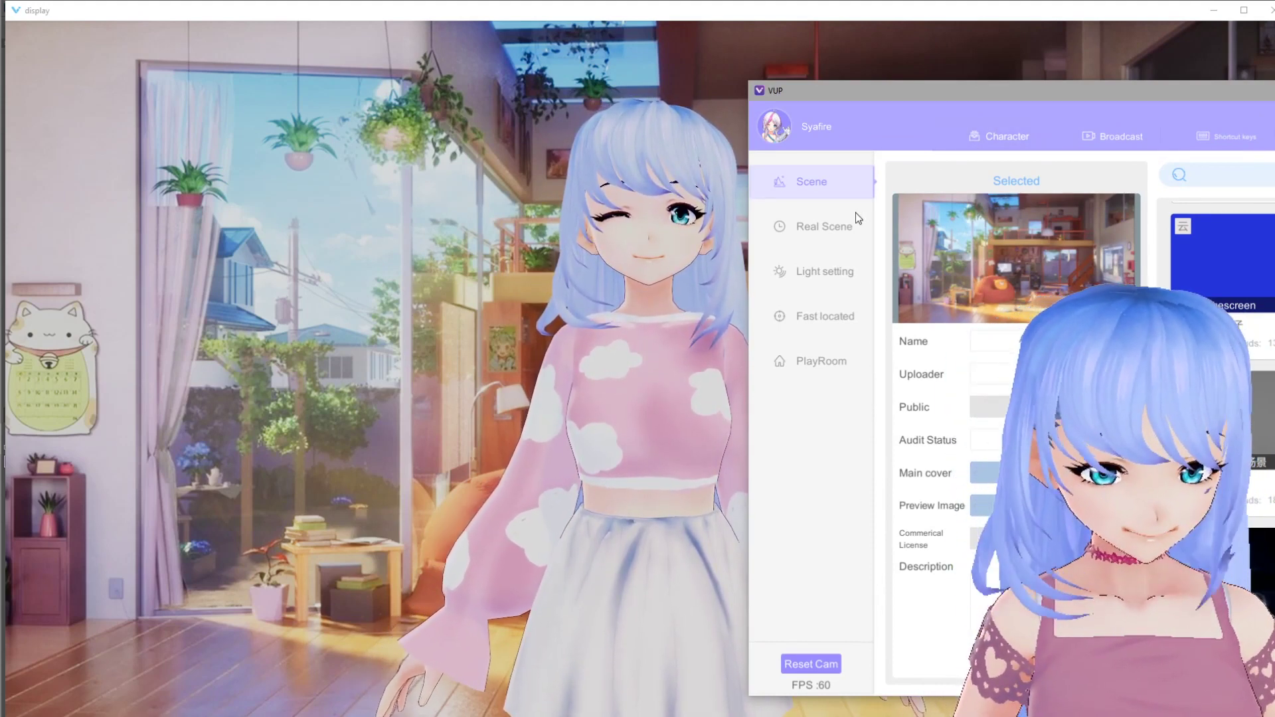
pyautogui.click(704, 227)
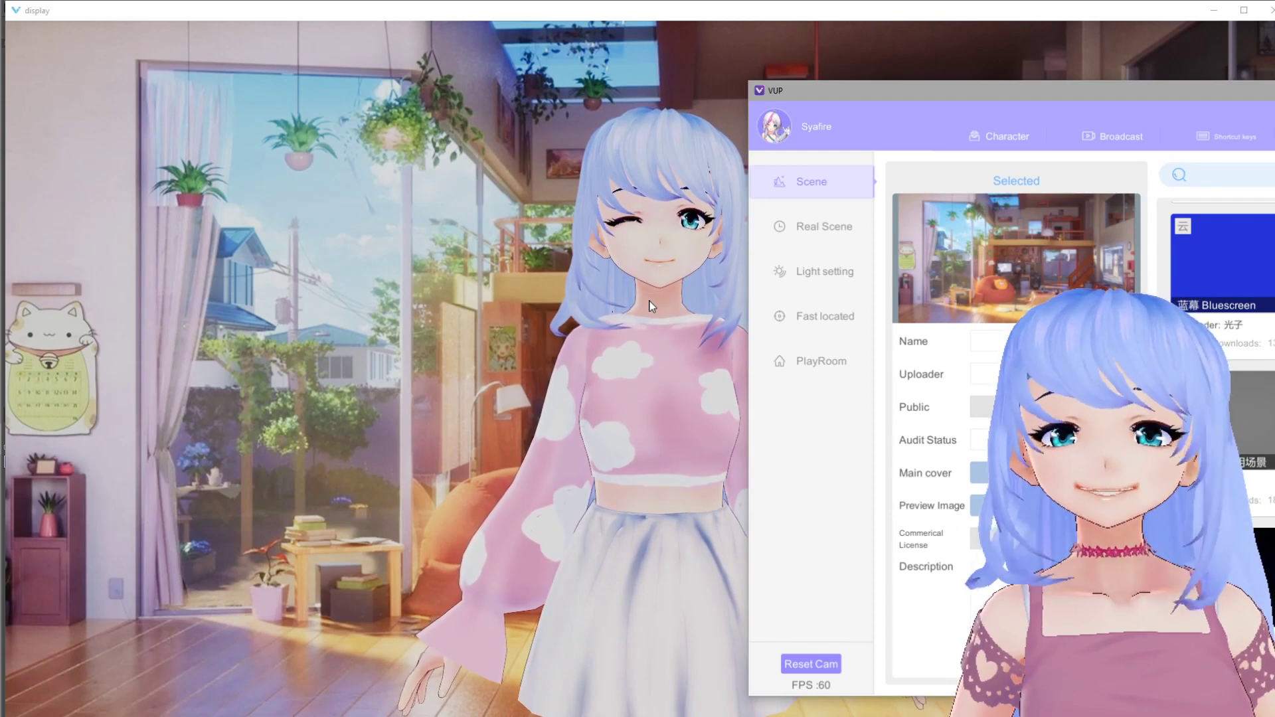
pyautogui.moveTo(875, 93); pyautogui.dragTo(918, 105)
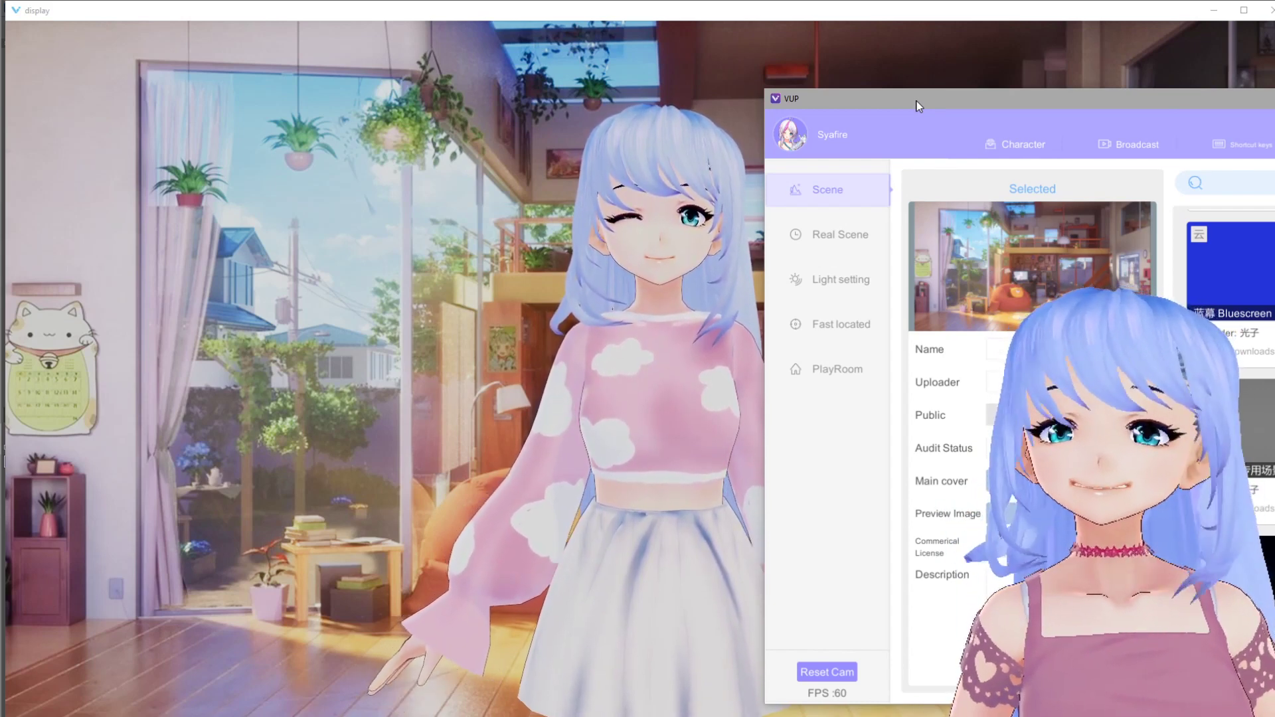
pyautogui.moveTo(918, 106); pyautogui.dragTo(366, 144)
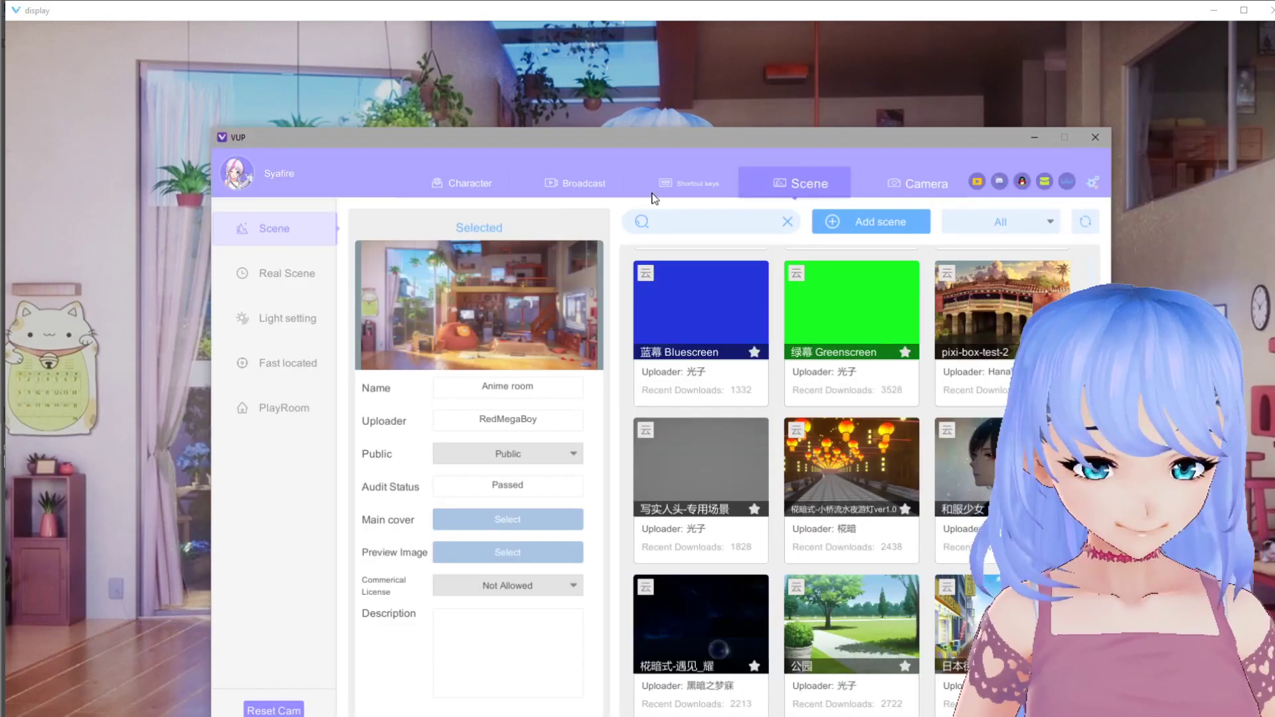
# - Check the character section again and open the body capture options of the broadcast settings
pyautogui.click(482, 183)
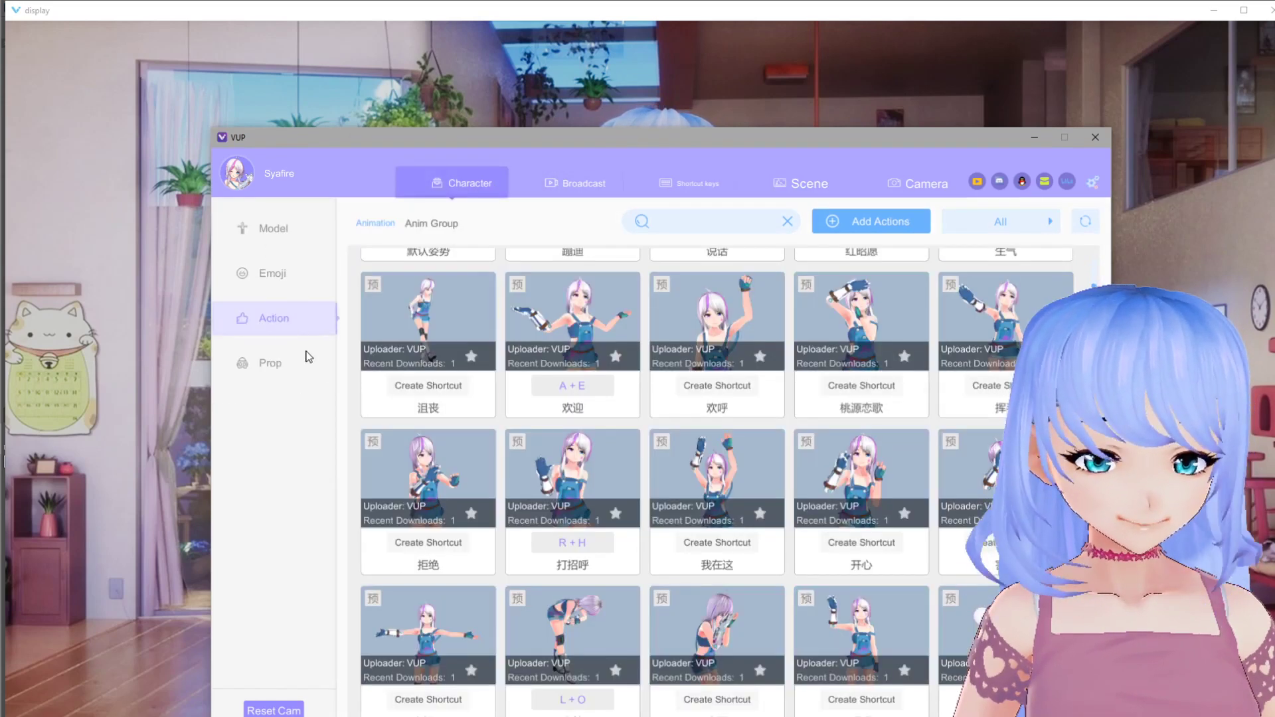
pyautogui.click(285, 401)
pyautogui.click(575, 182)
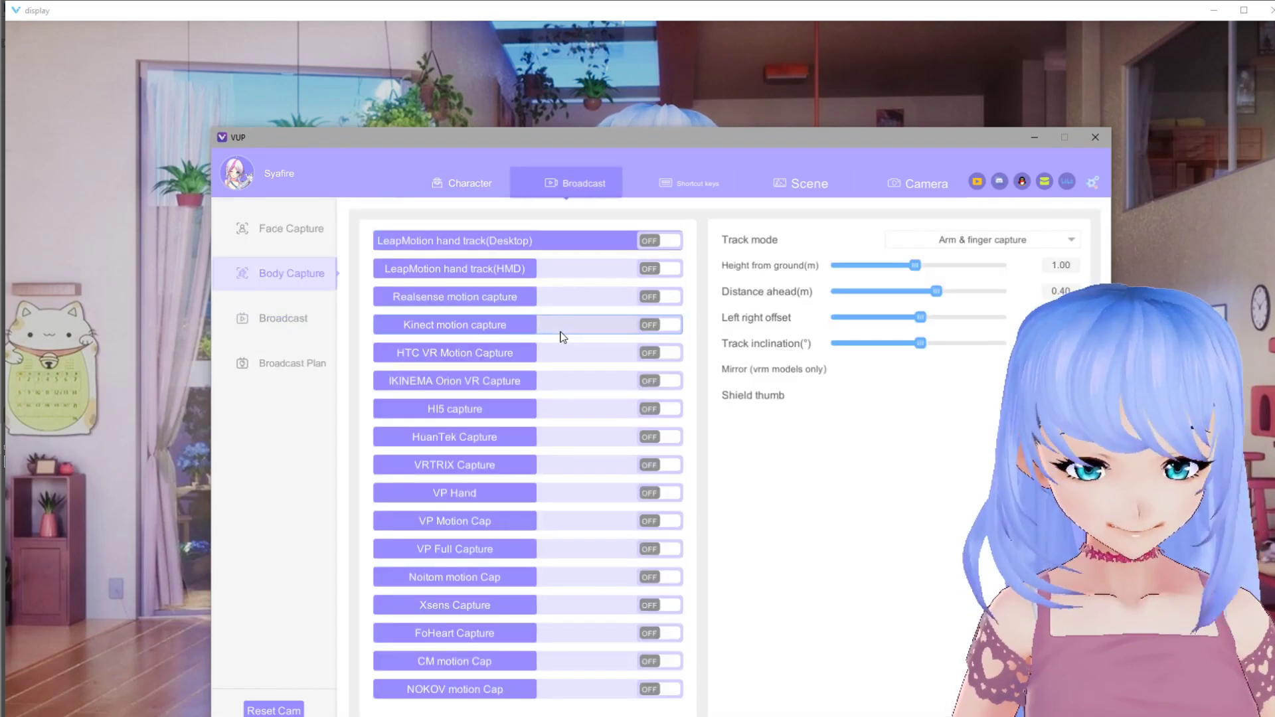